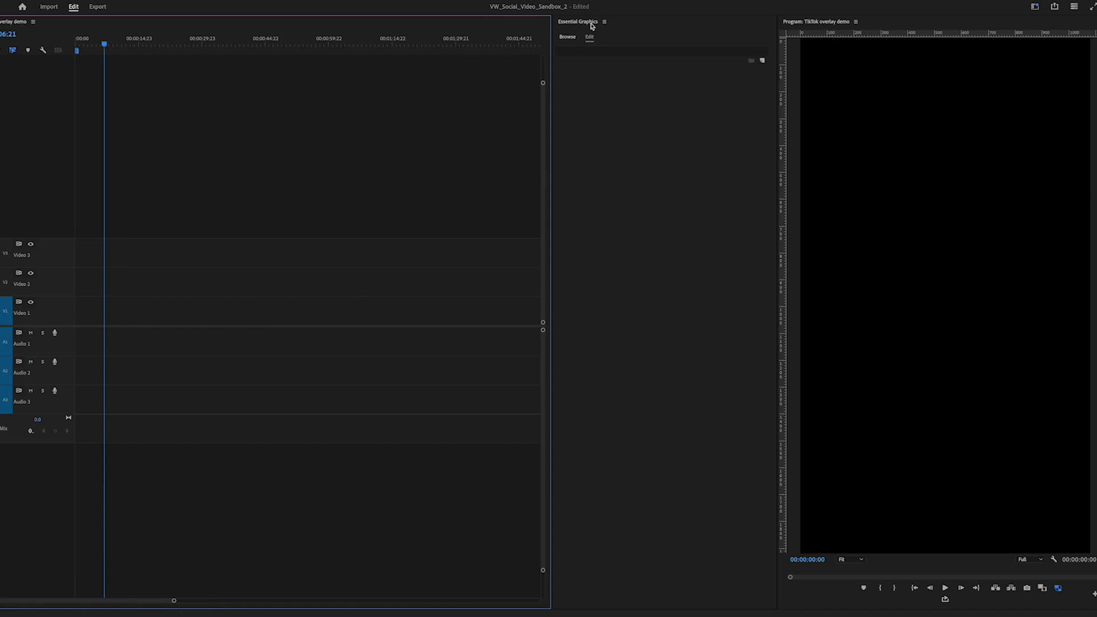
Search My Templates in Essential Graphics for vw_tiktok_2024 to show the VW_TIKTOK_2024.1 template.
left_click(572, 40)
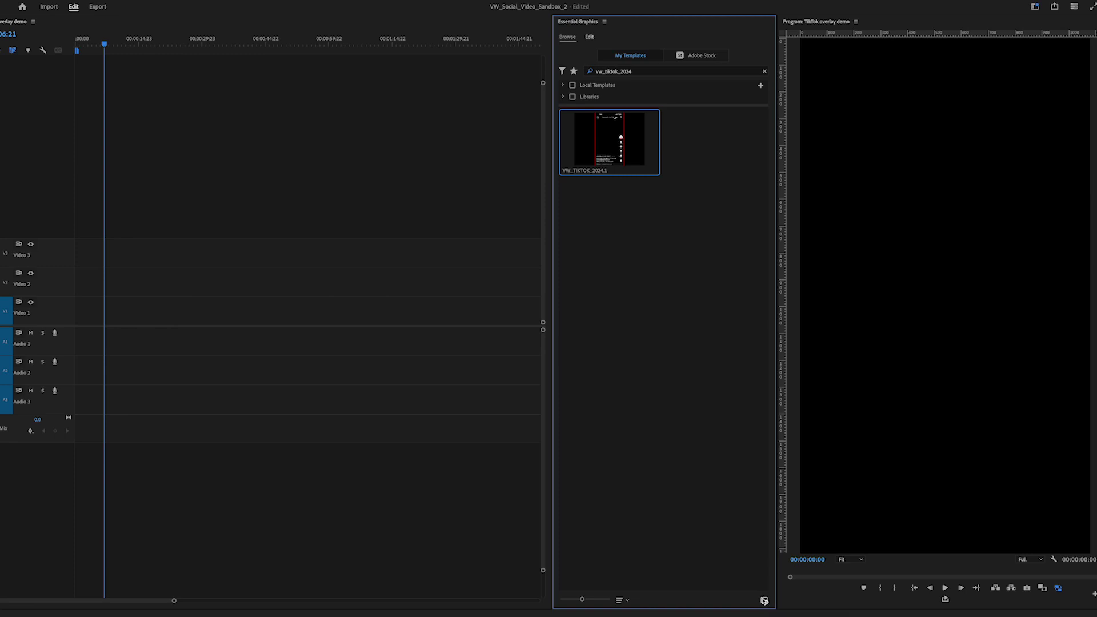
Drag the VW_TIKTOK_2024.1 template onto the Video 1 track of the timeline.
left_click_drag(605, 144, 82, 308)
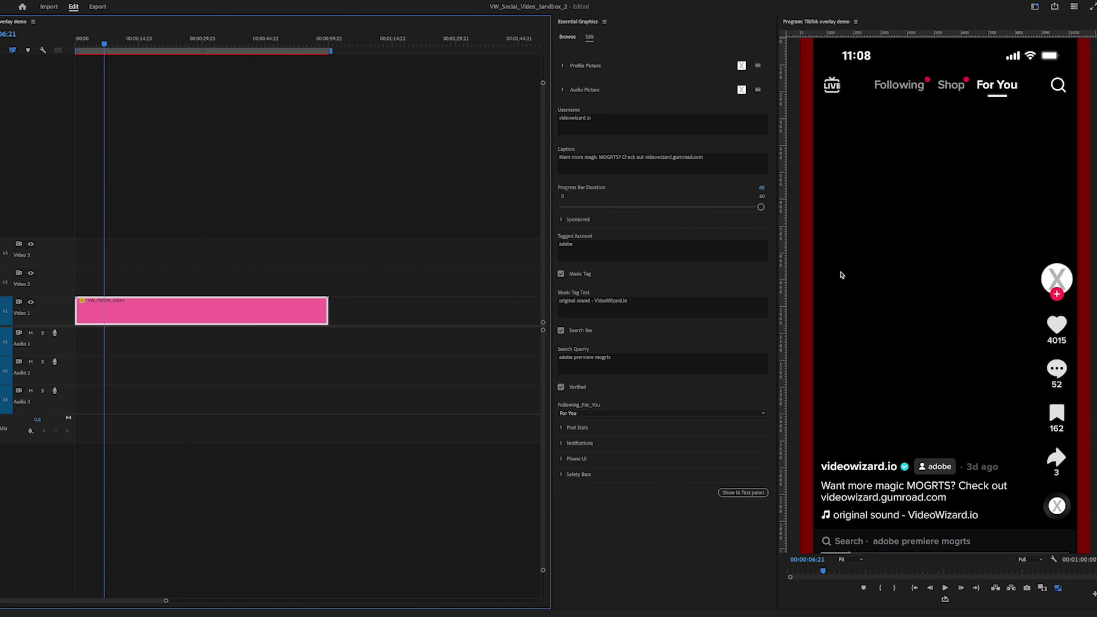
Use the Project panel's avatar image for both the Profile Picture and Audio Picture slots.
left_click(673, 102)
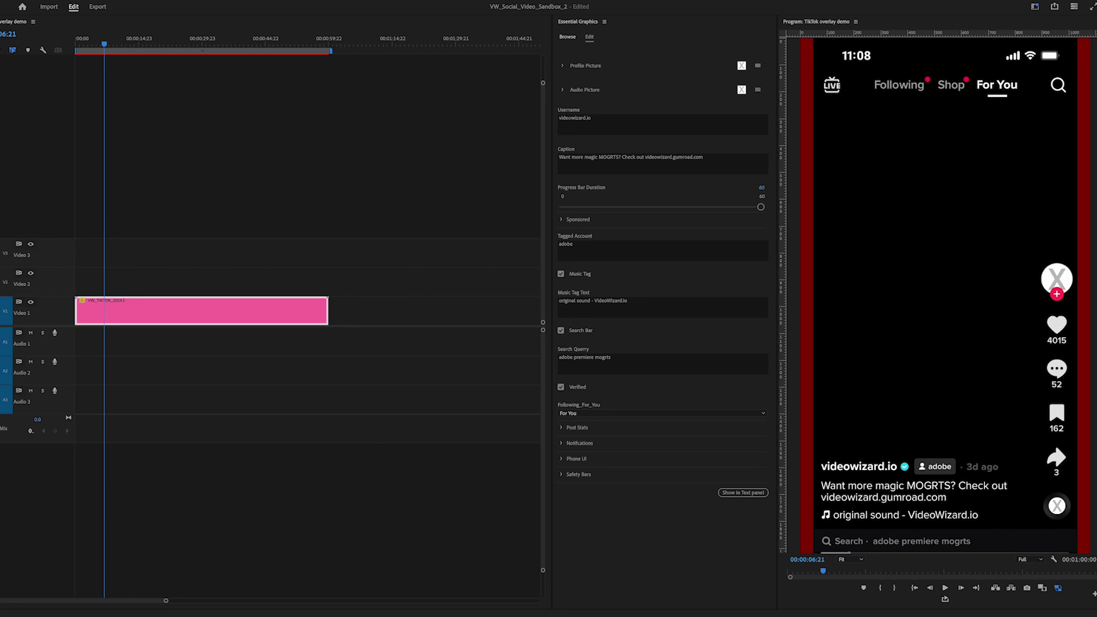
left_click_drag(46, 77, 736, 69)
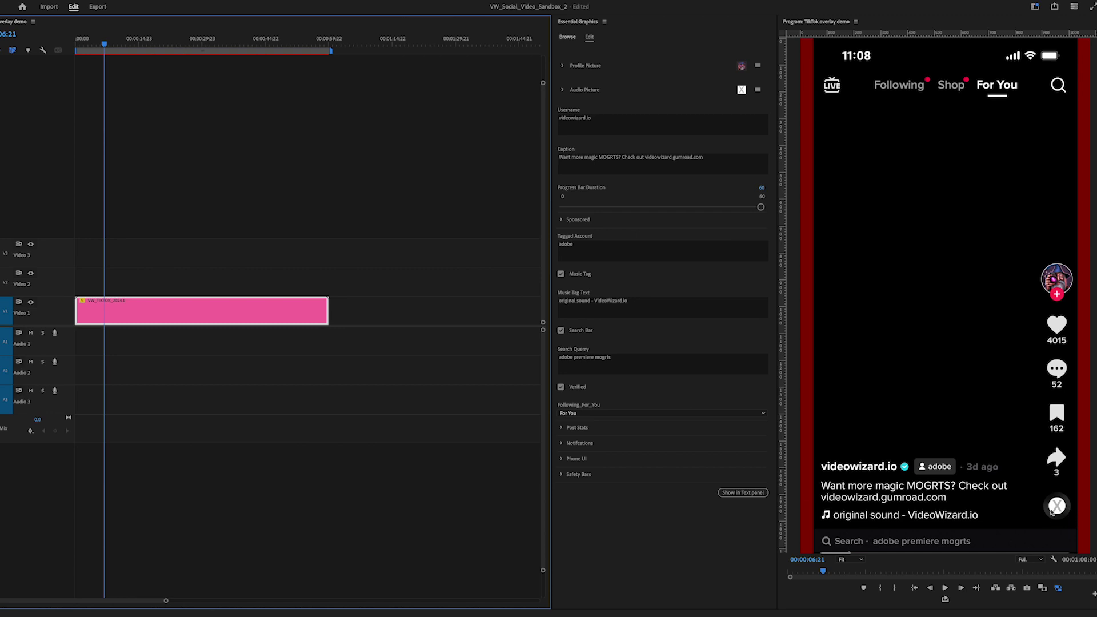
left_click_drag(49, 127, 605, 96)
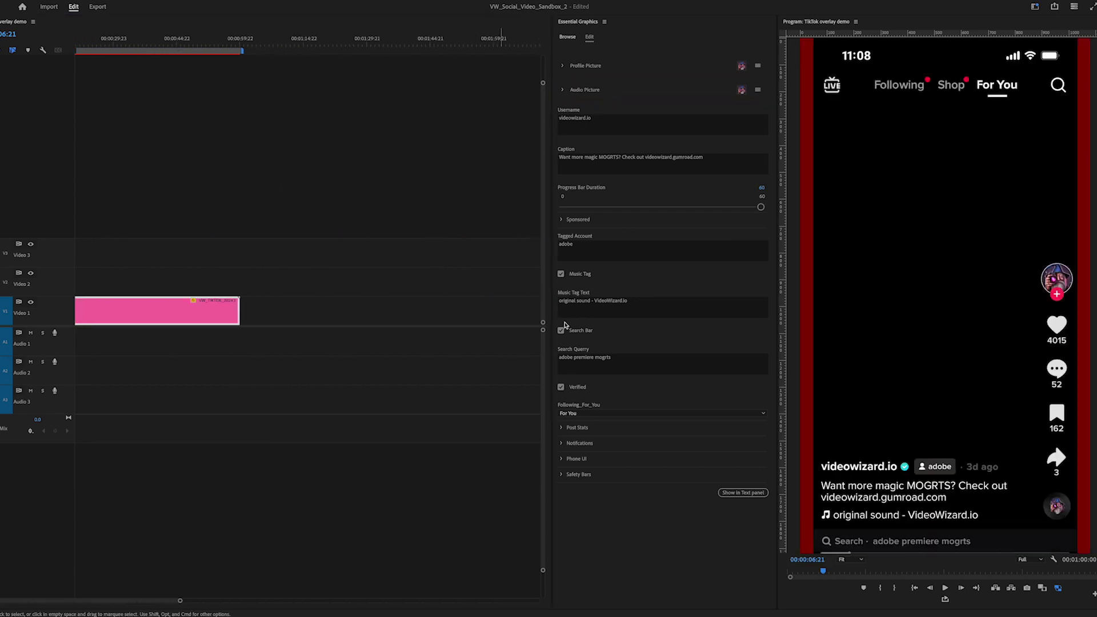
left_click(585, 123)
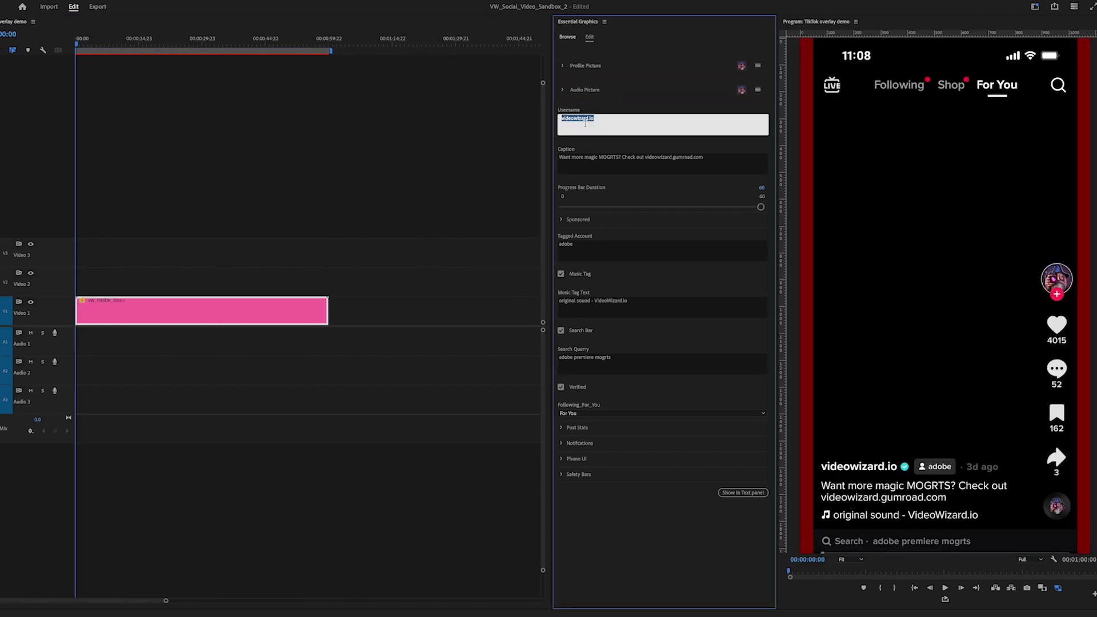
type("George")
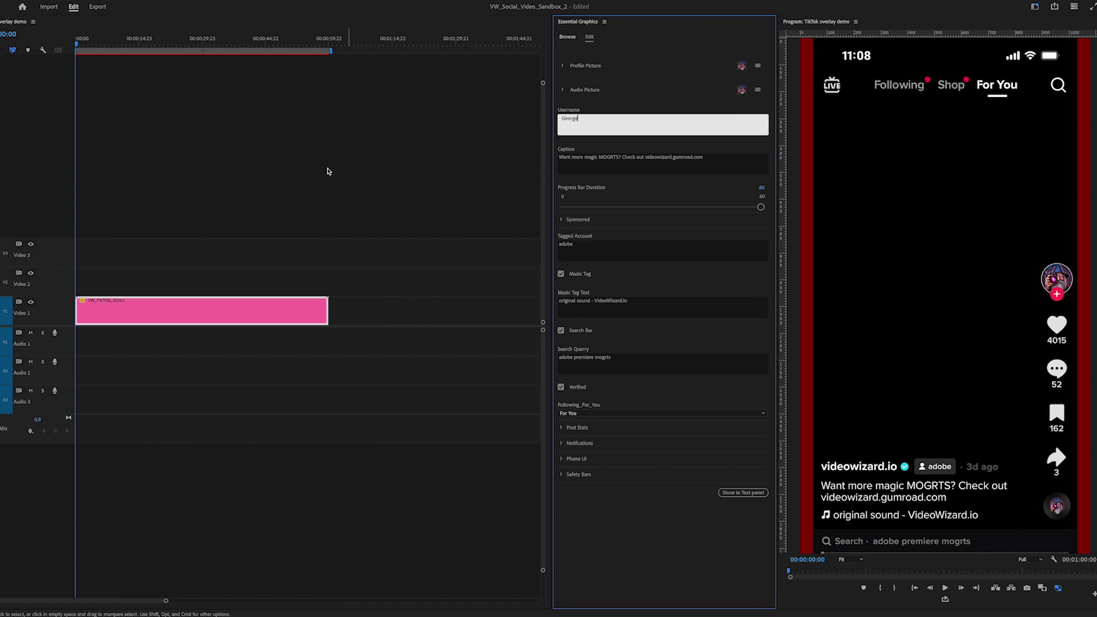
left_click(320, 171)
left_click(563, 118)
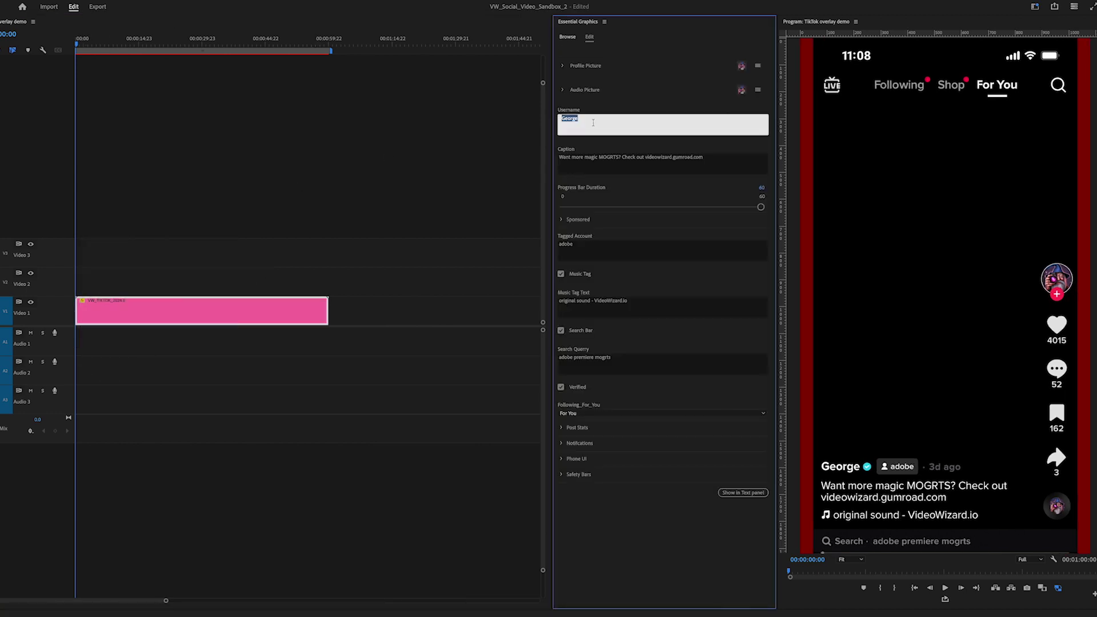
type("videowizard.io")
left_click(475, 157)
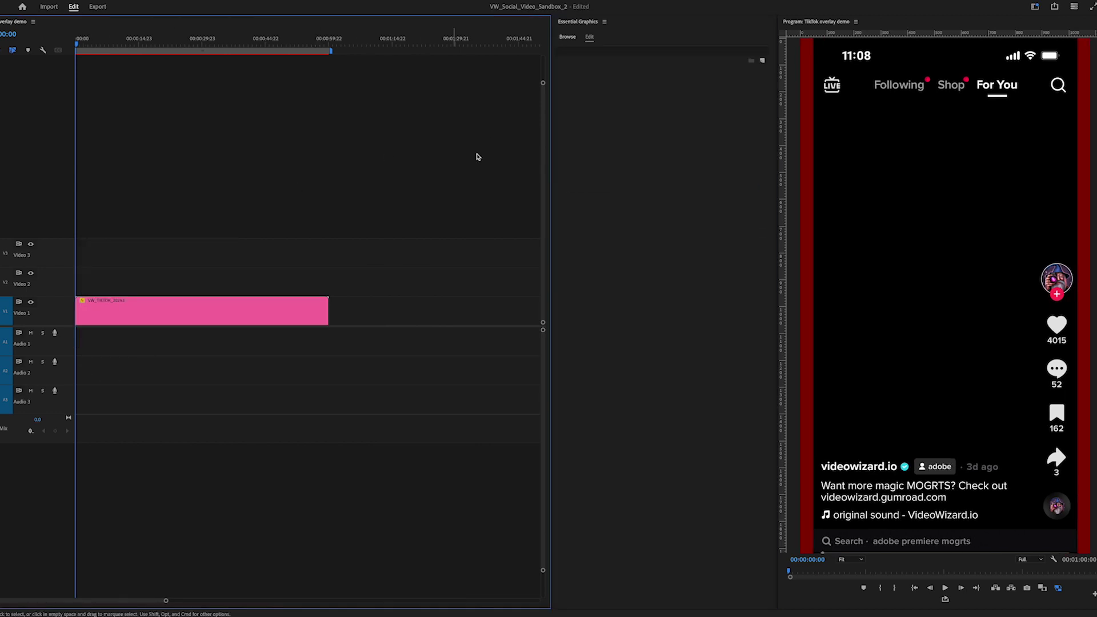
left_click(172, 308)
left_click(589, 167)
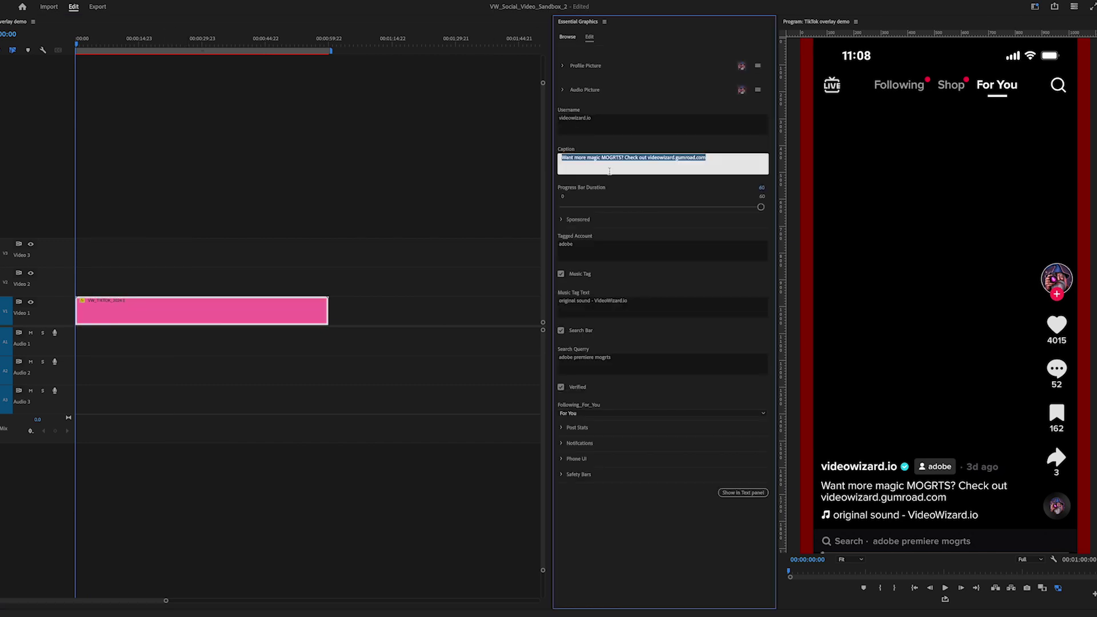
type("This is the caption")
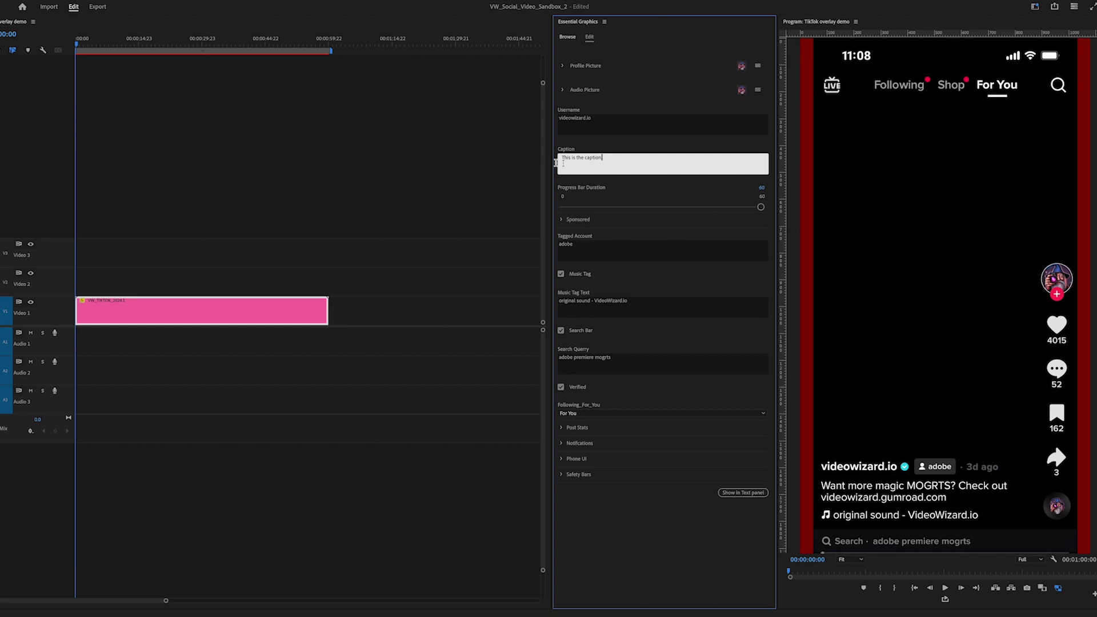
left_click(328, 206)
left_click_drag(232, 237, 152, 384)
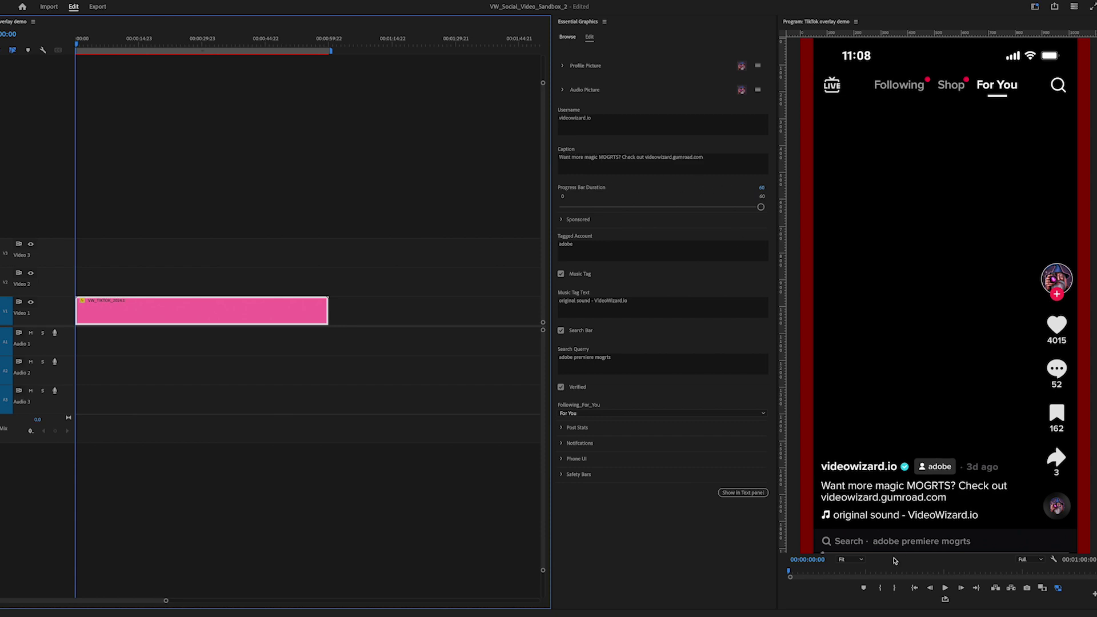
left_click_drag(149, 51, 206, 51)
left_click_drag(303, 42, 330, 52)
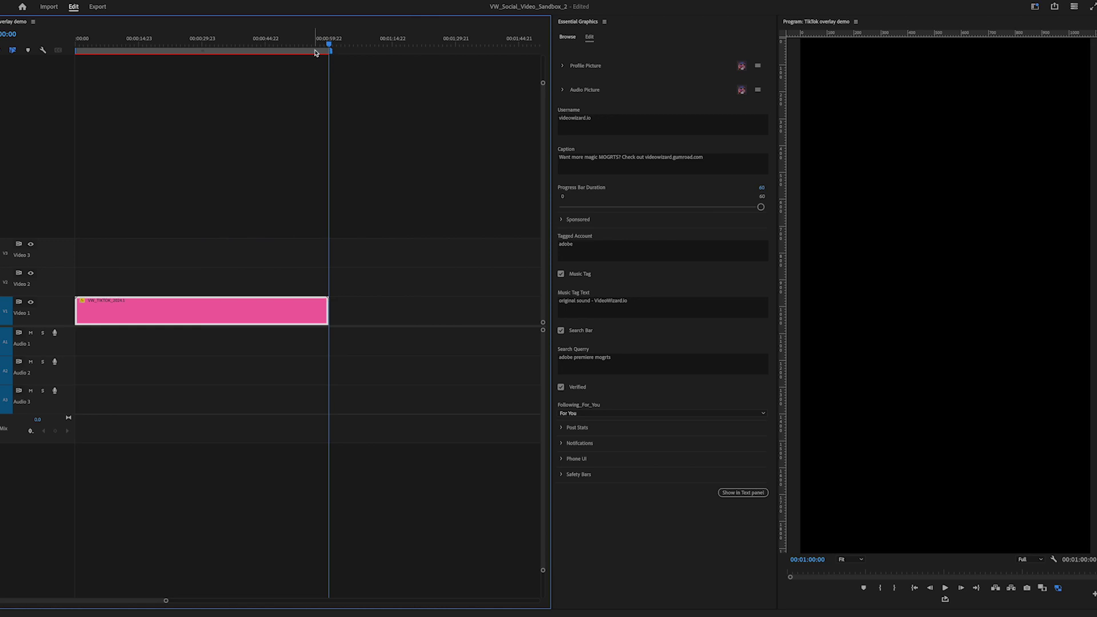
left_click(185, 40)
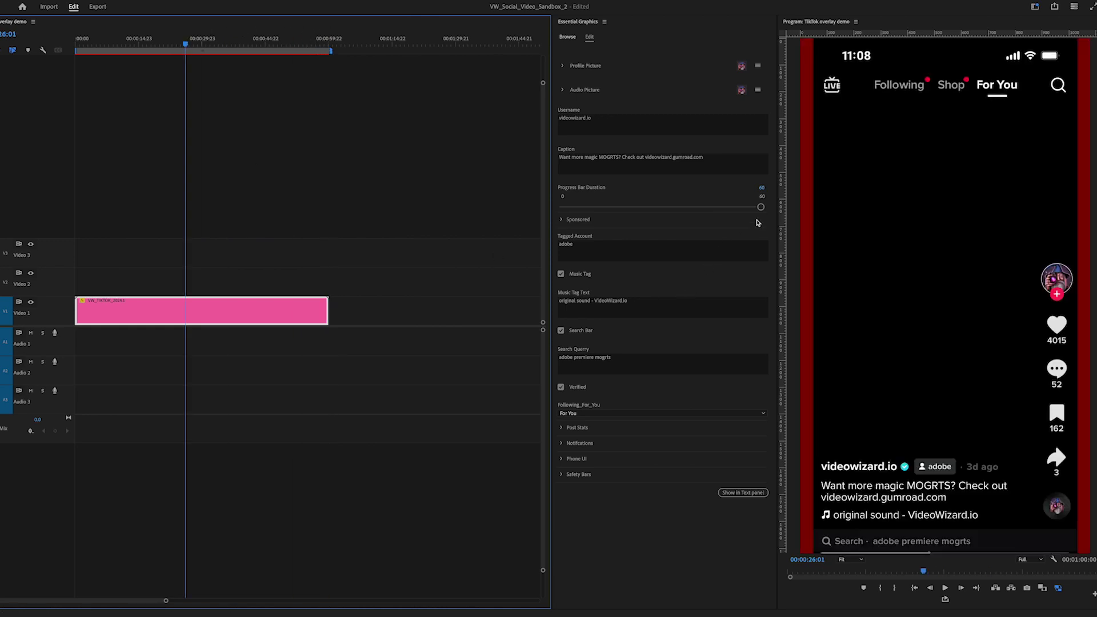
left_click(762, 187)
type("30")
key("Return")
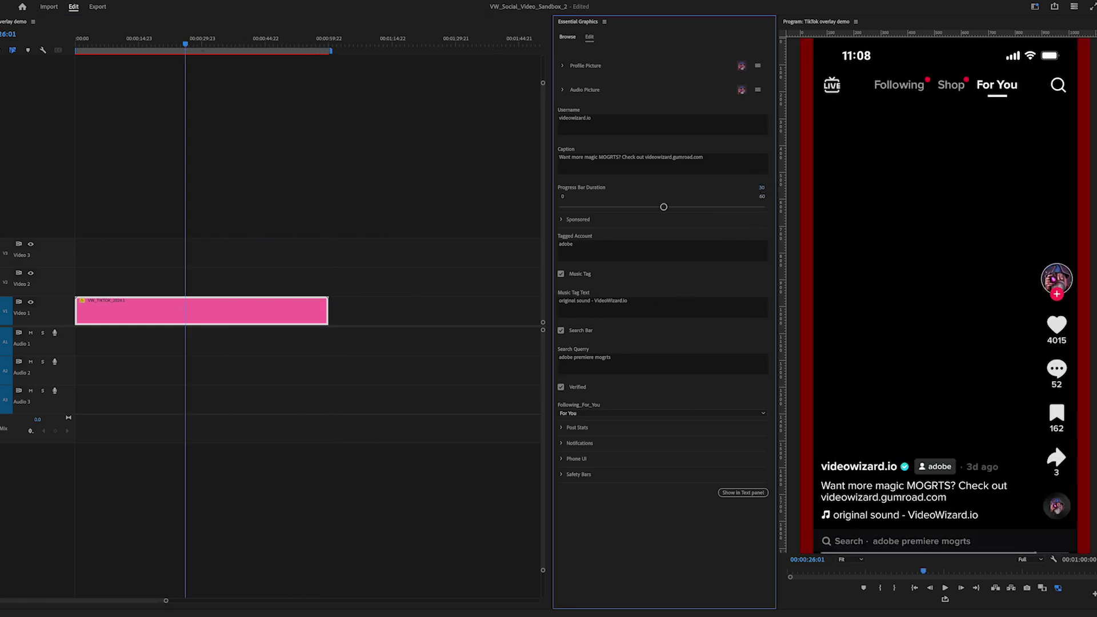
left_click(210, 44)
mouse_move(210, 44)
left_mouse_down()
mouse_move(221, 44)
mouse_move(198, 41)
left_mouse_up()
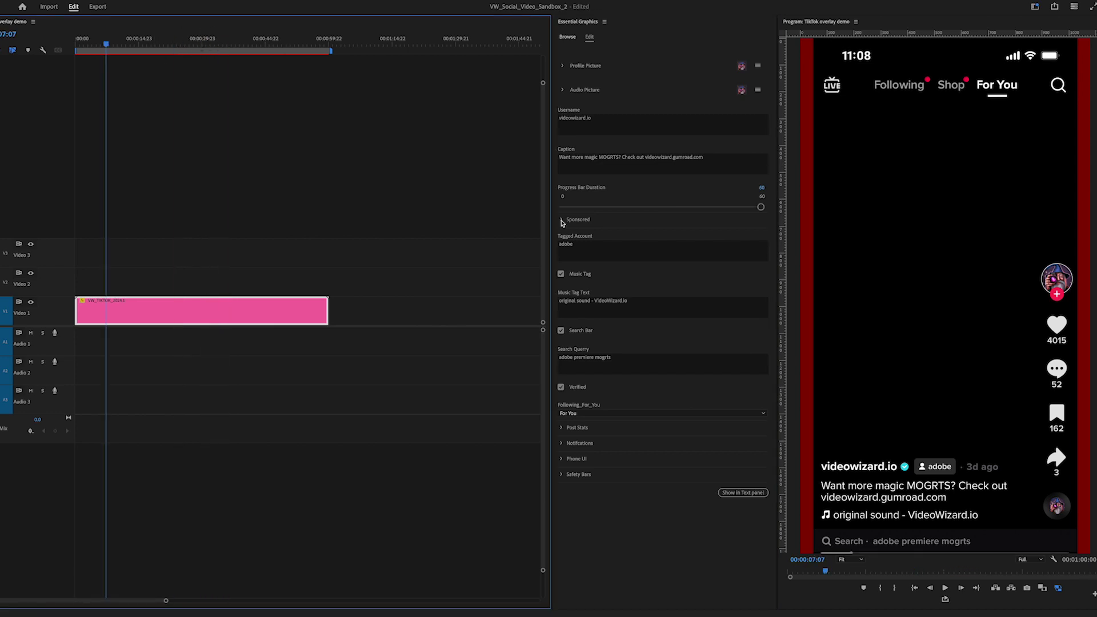
left_click(562, 219)
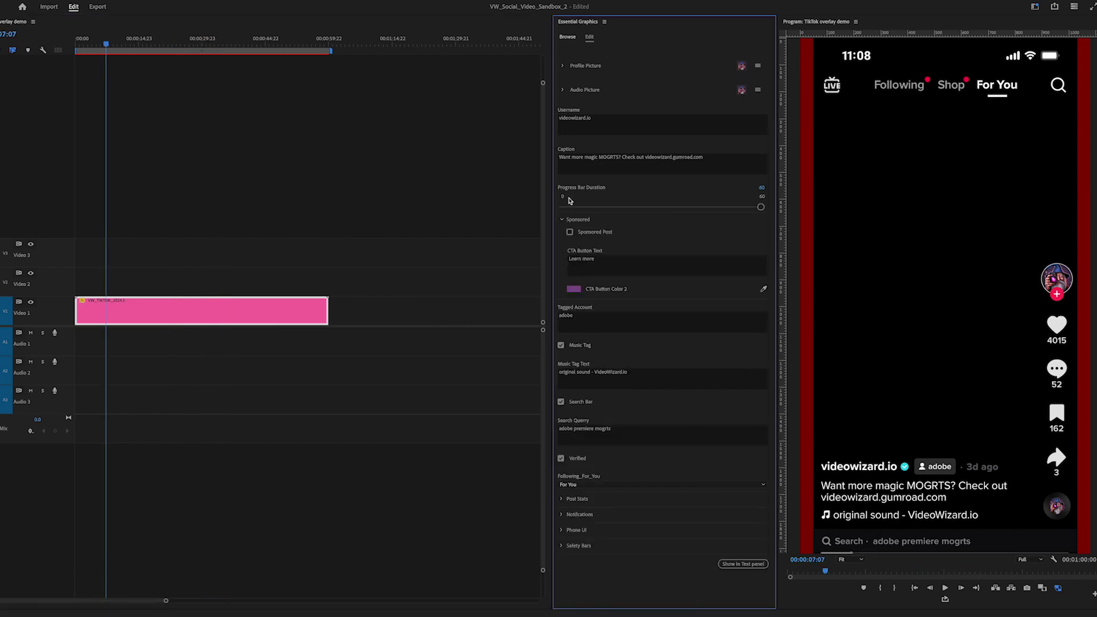
Turn on Sponsored Post and play the sequence from the start to preview it.
left_click(570, 233)
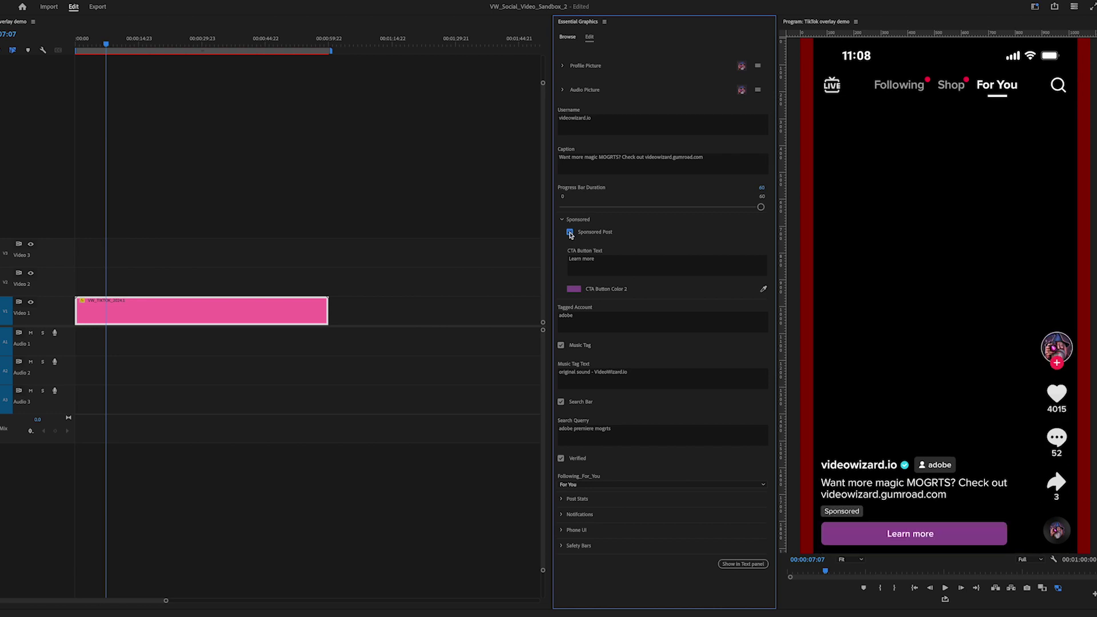
key("Home")
key("backslash")
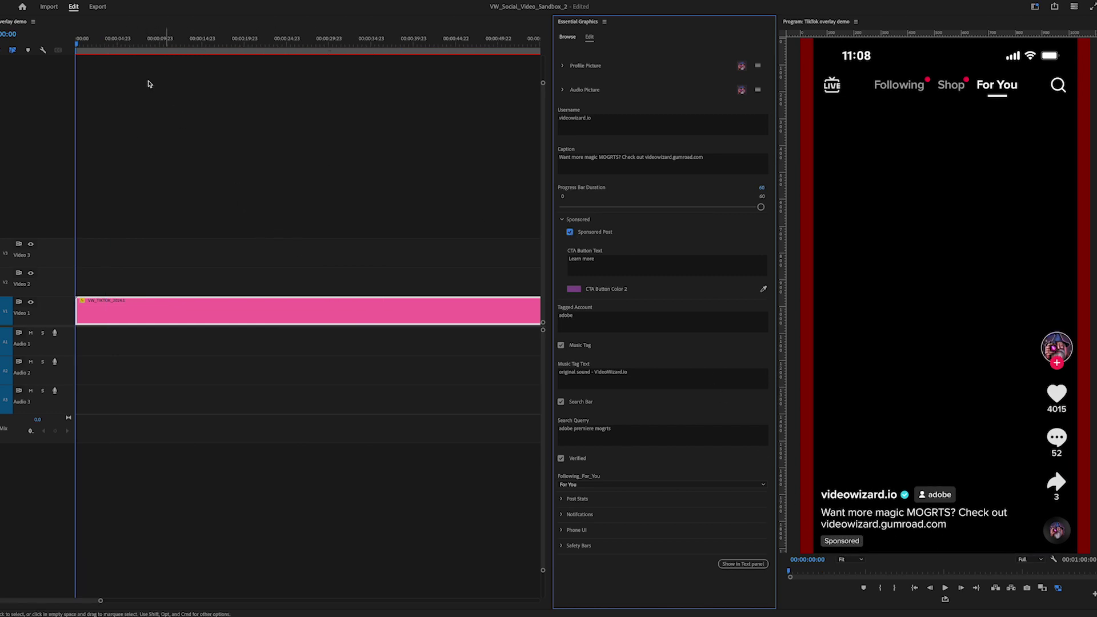
left_click(187, 120)
key("space")
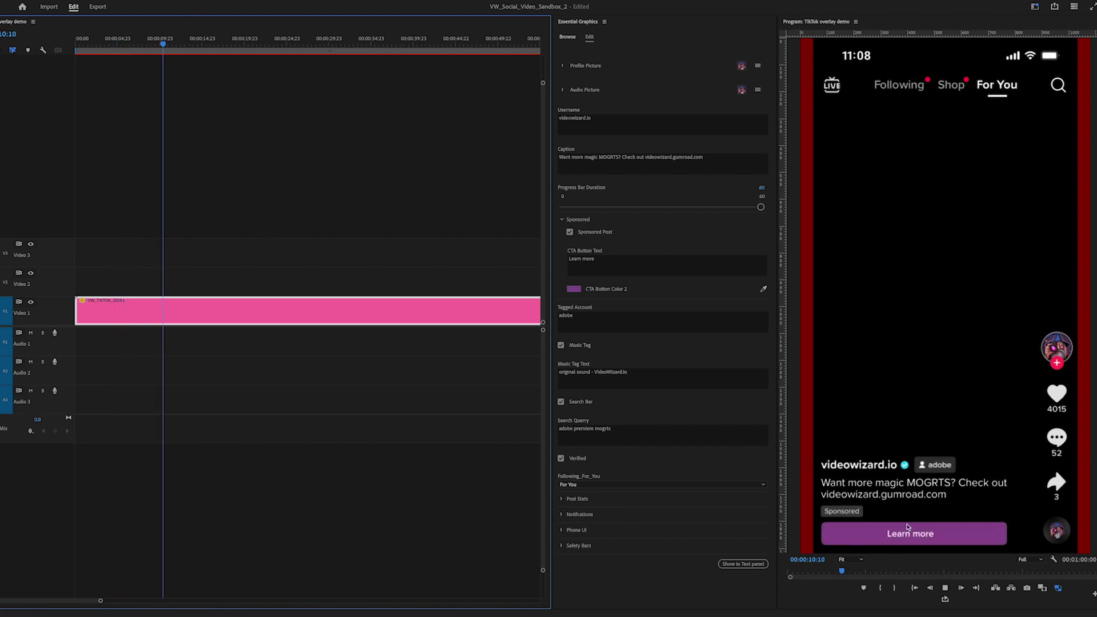
key("space")
Change the CTA button text to 'Shop now' and try yellow, then orange-red, for CTA Button Color 2.
left_click(609, 267)
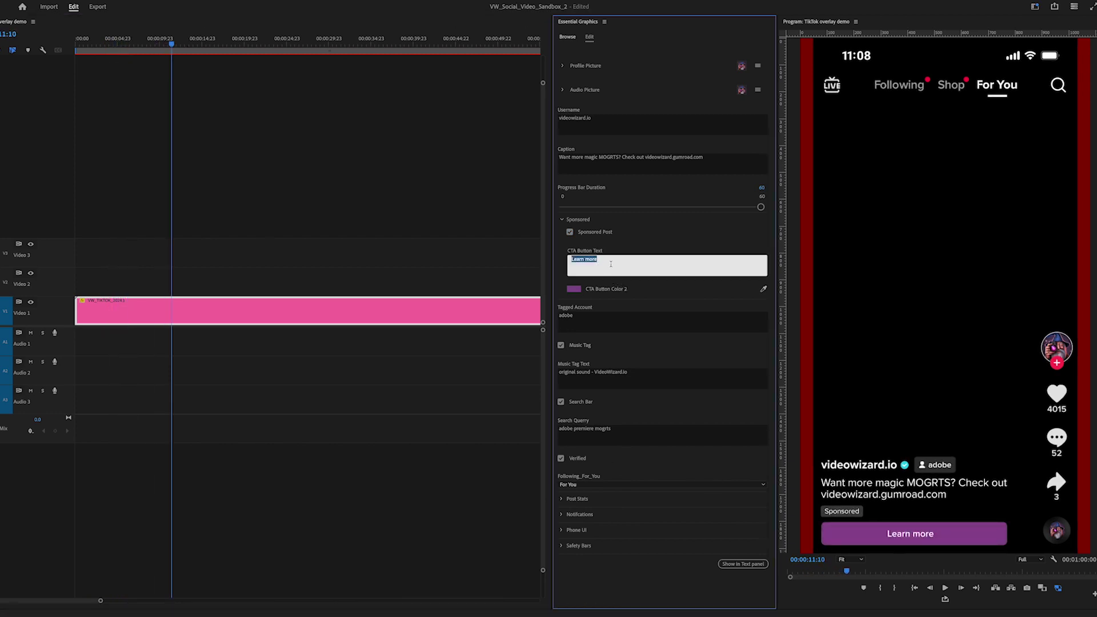
type("Shop now")
left_click(574, 289)
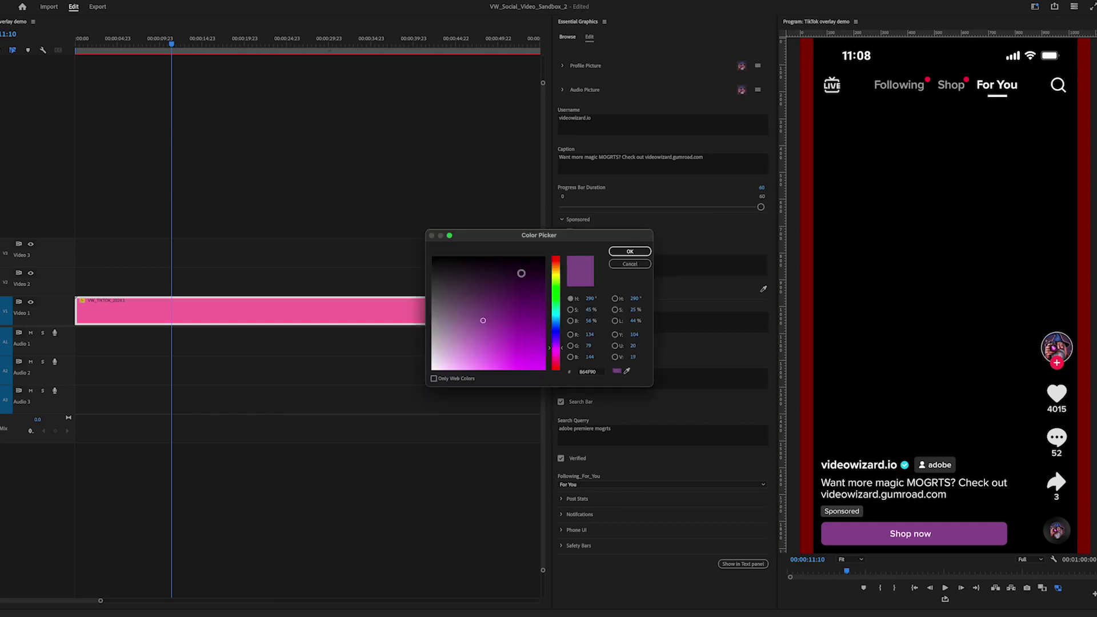
left_click(555, 273)
key("Return")
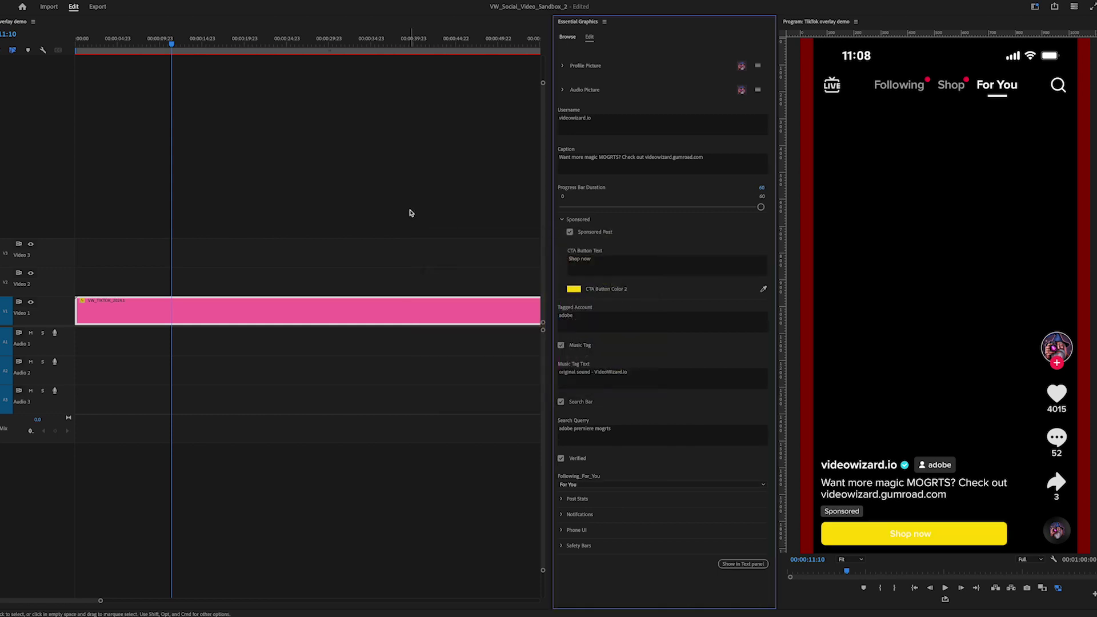
left_click(574, 289)
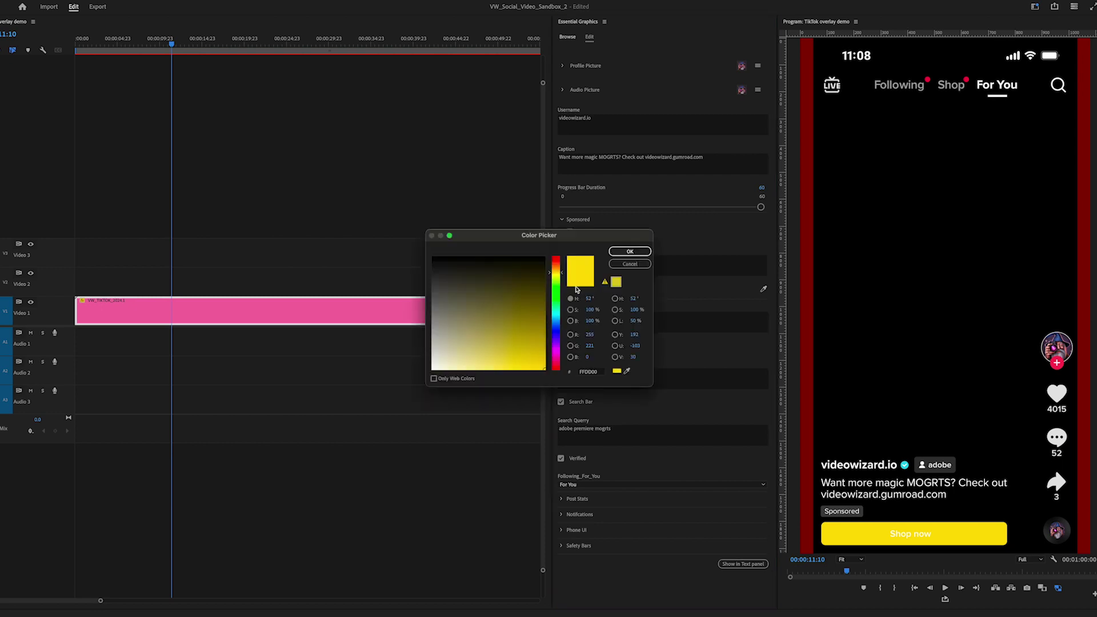
left_click(556, 265)
key("Return")
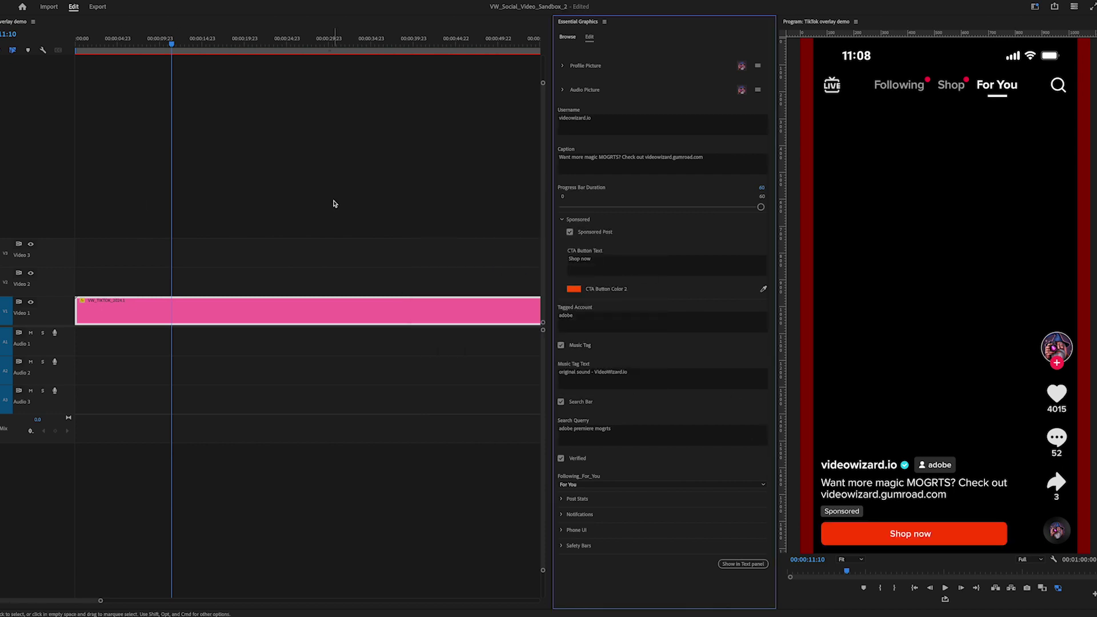
Reselect the overlay clip and turn off Sponsored Post.
left_click(330, 189)
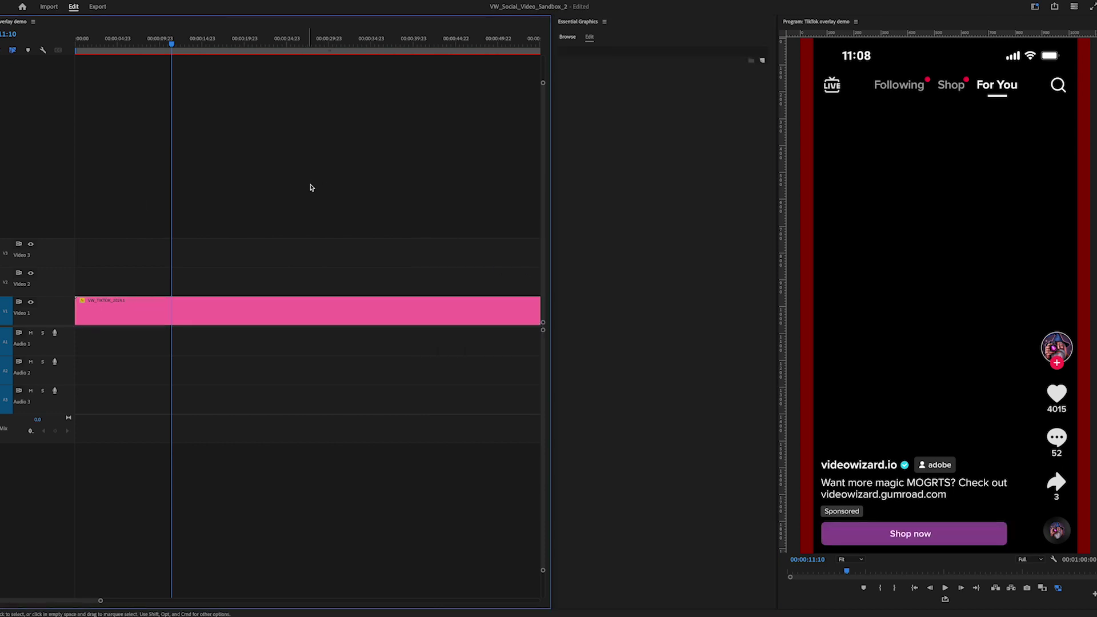
left_click_drag(257, 208, 161, 329)
left_click(568, 231)
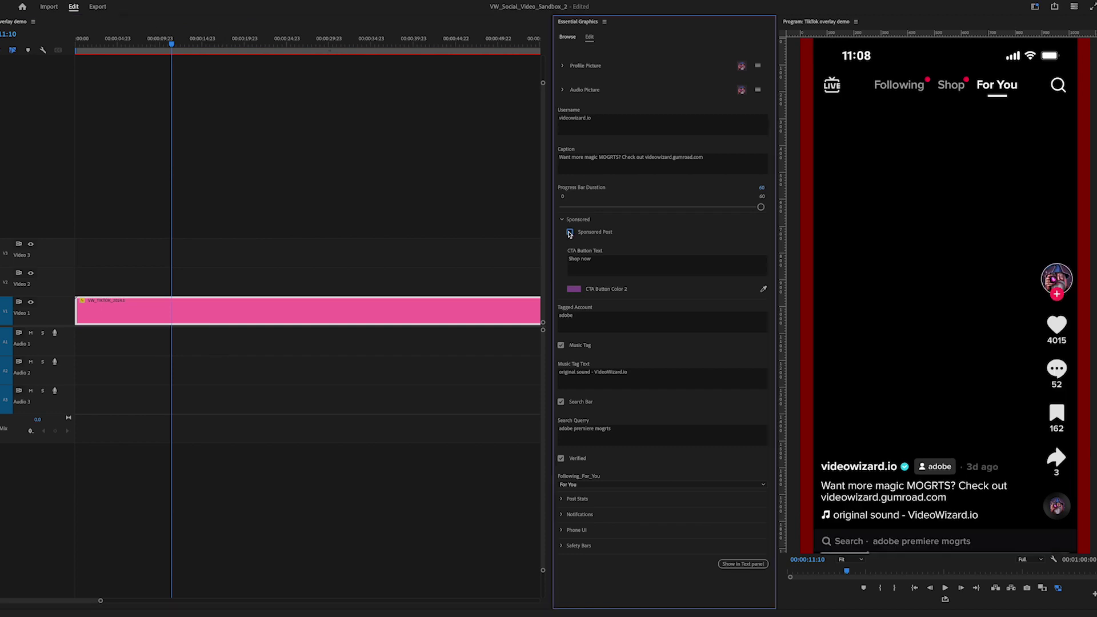
Collapse the Sponsored group and switch off the Music Tag's original sound line.
left_click(562, 221)
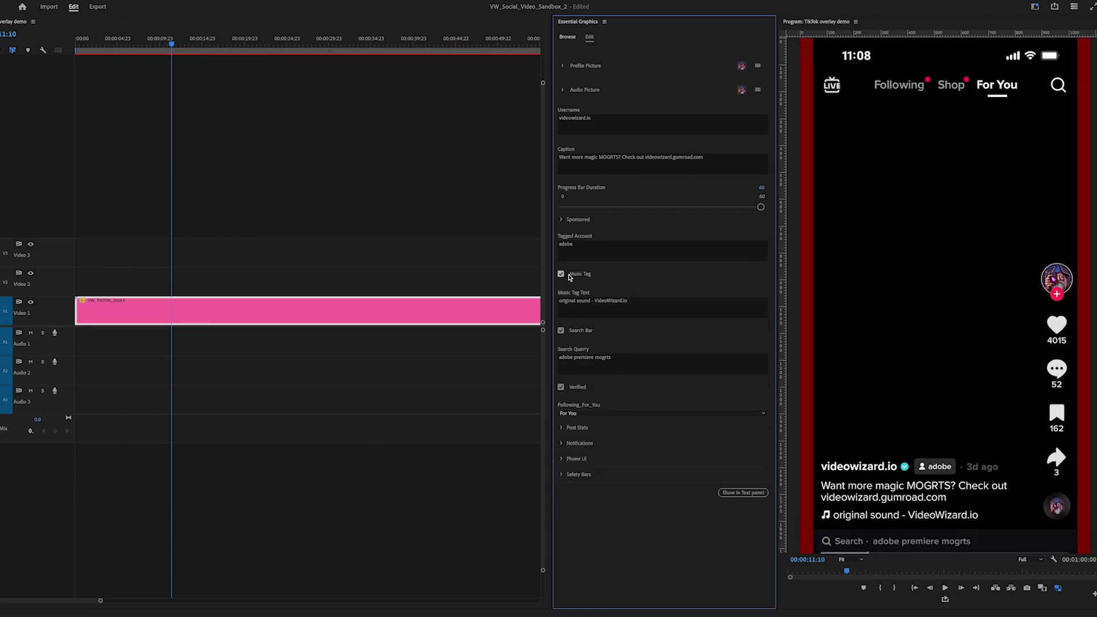
left_click(566, 275)
left_click(563, 275)
left_click(561, 274)
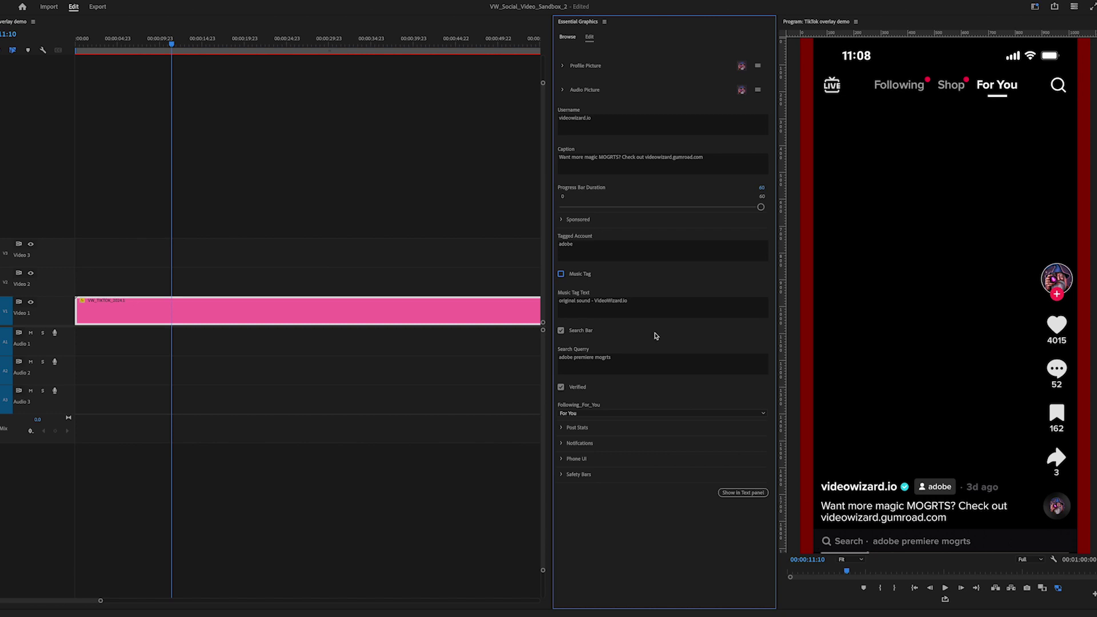
Toggle the Search Bar off and back on so it stays visible.
left_click(561, 331)
left_click(561, 332)
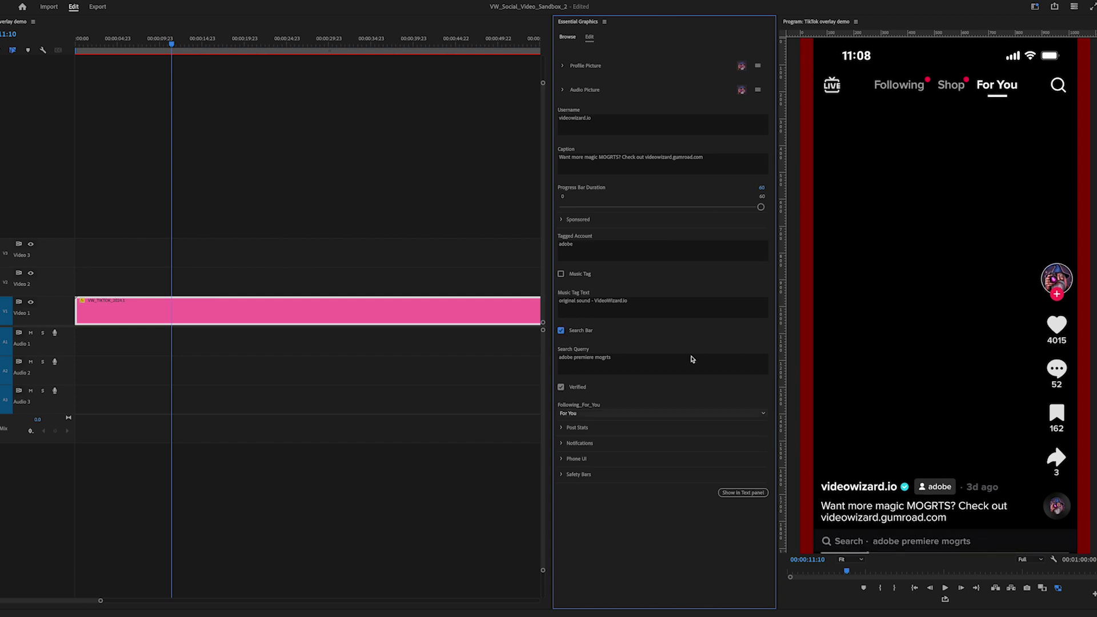
left_click(583, 331)
left_click(583, 332)
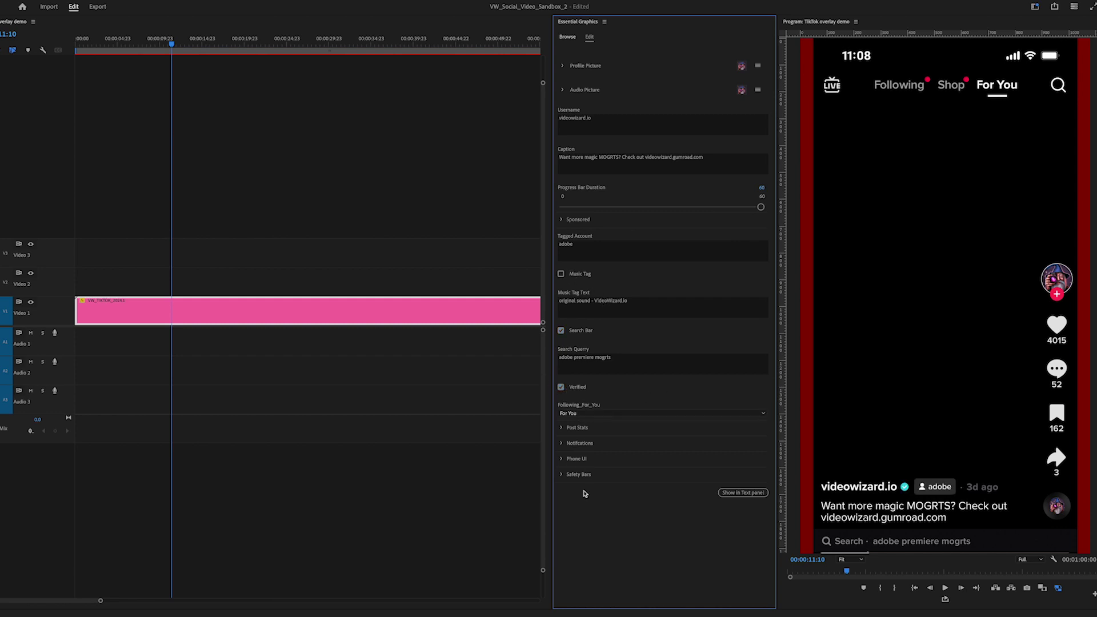
Expand Post Stats and enter 987896 as the comment count.
left_click(563, 429)
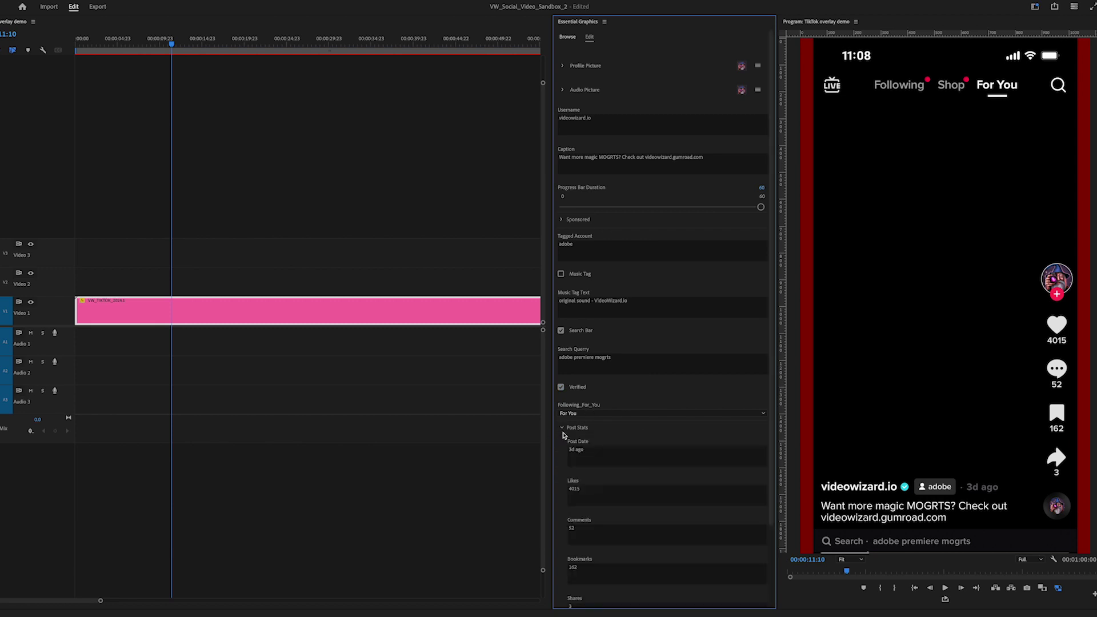
scroll(589, 451, "down", 1)
left_click(587, 485)
type("98")
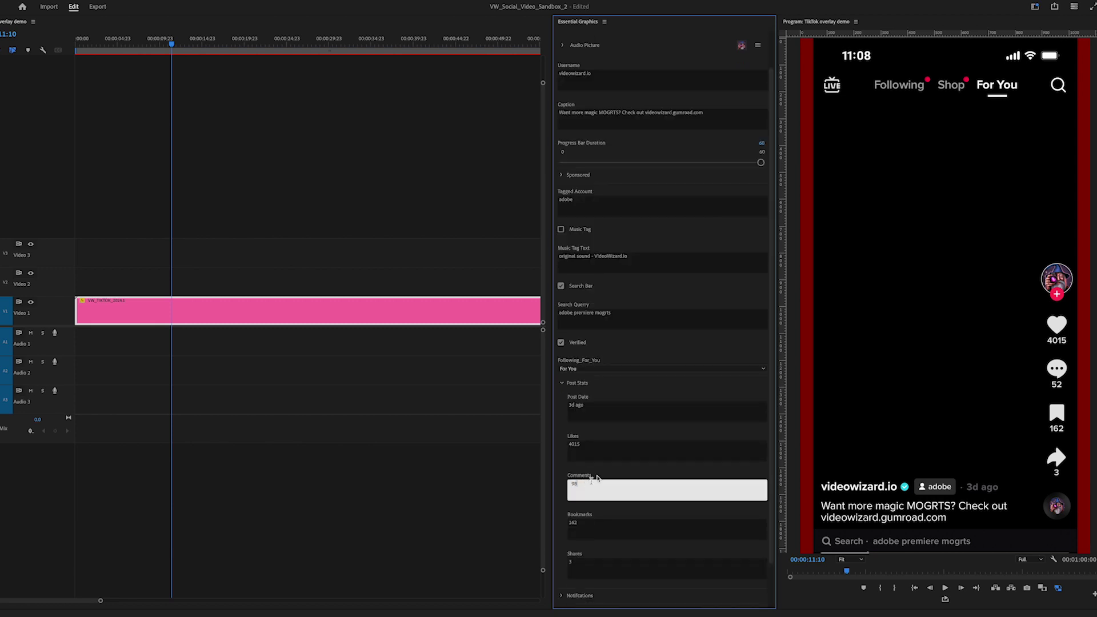
type("7896")
key("Return")
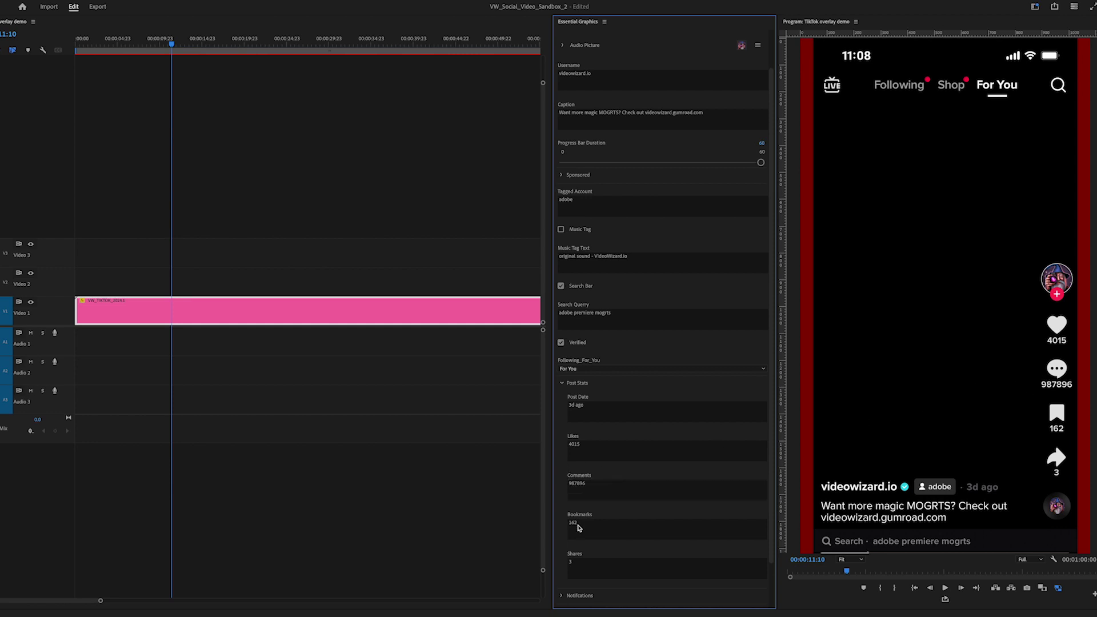
left_click(614, 482)
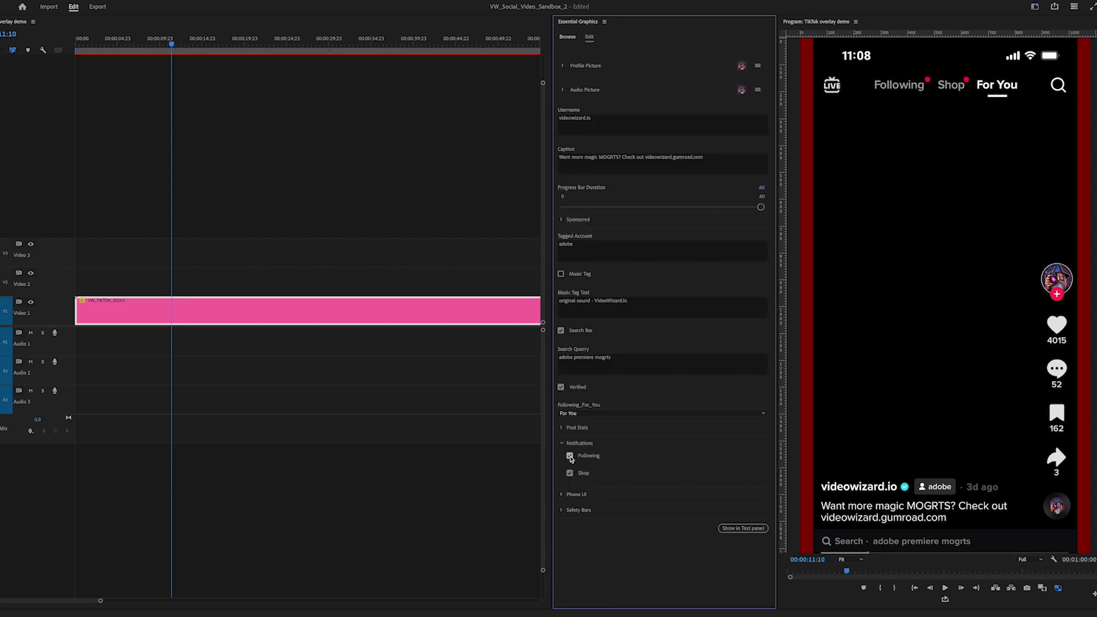
Toggle the Following notification dot off and on, then collapse Notifications.
left_click(571, 456)
left_click(571, 455)
left_click(565, 445)
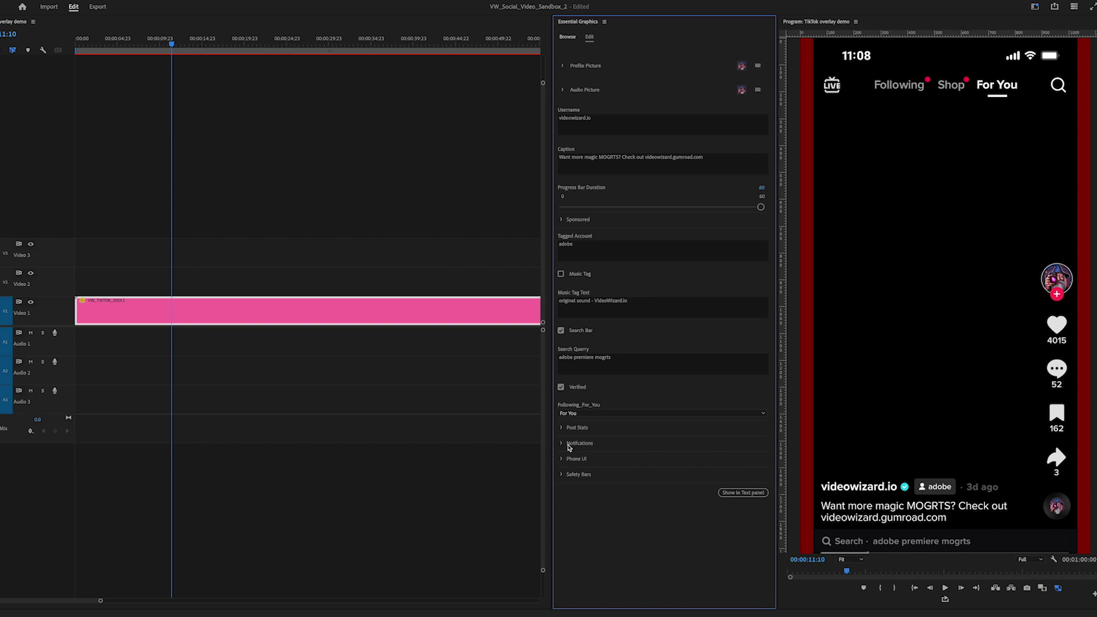
Lower the battery level in Phone UI, and expand the Safety Bars group.
left_click(562, 460)
left_click_drag(758, 455, 760, 488)
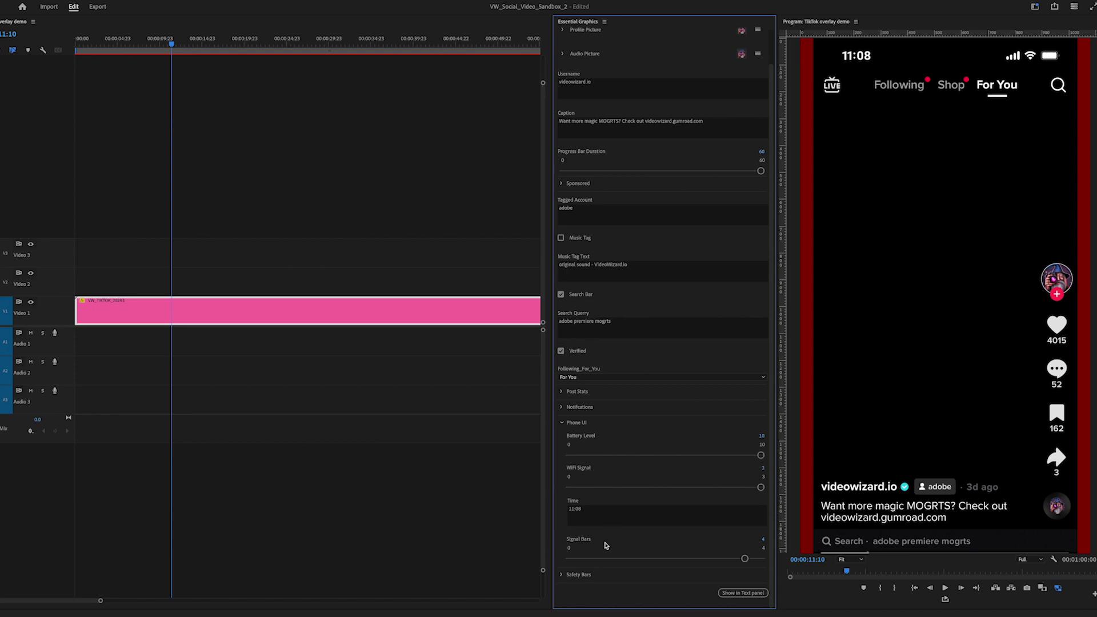
left_click(580, 574)
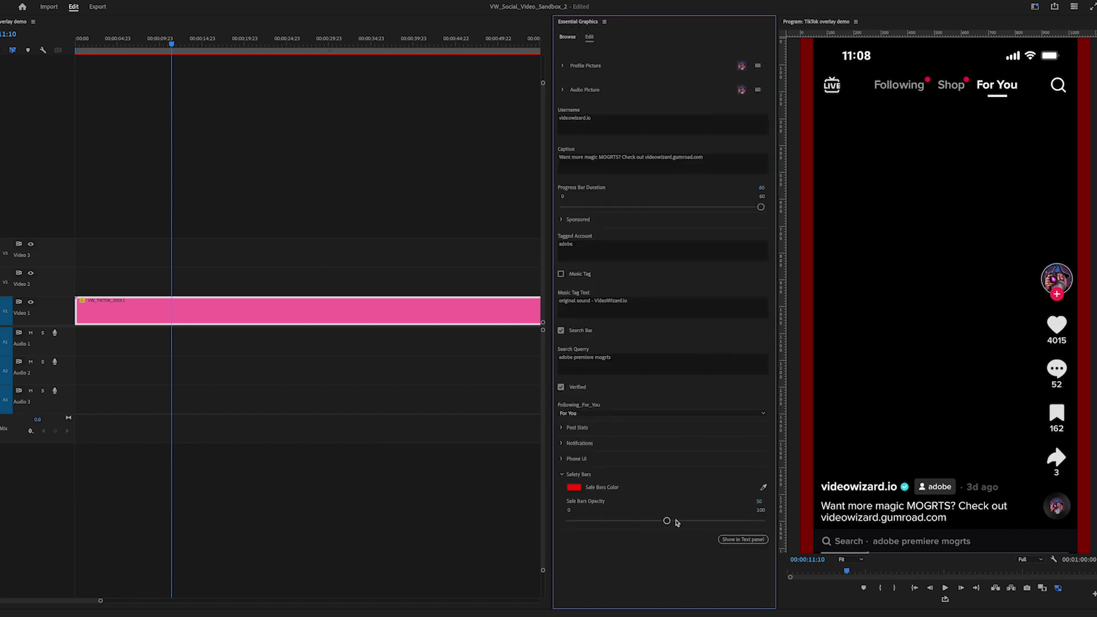
Collapse Safety Bars and move the playhead to about 00:00:43:00.
left_click(579, 474)
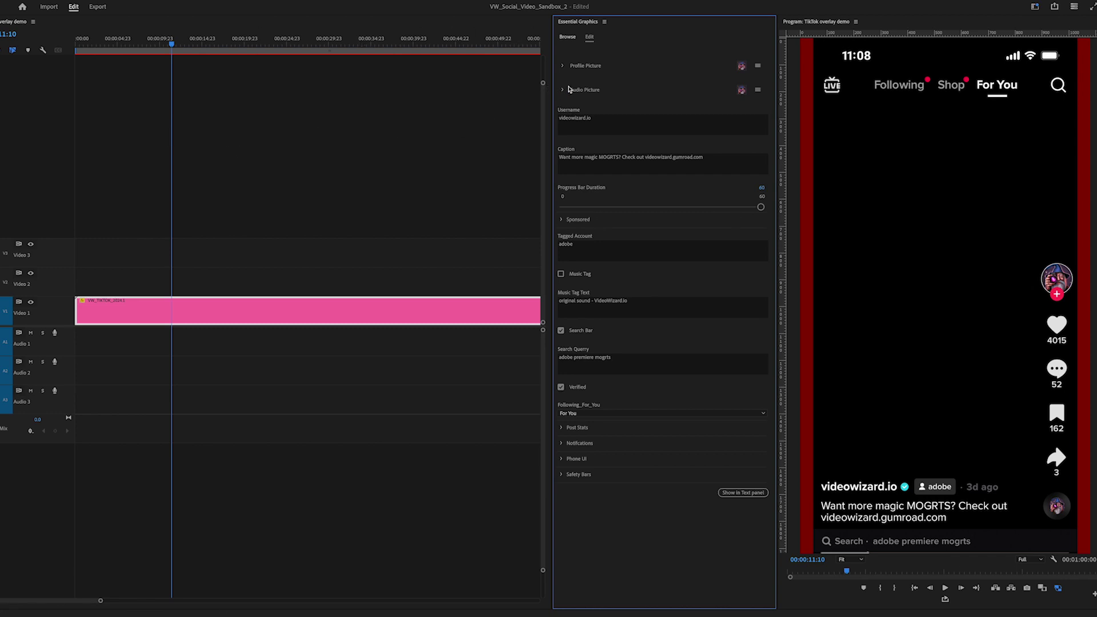
left_click_drag(163, 40, 352, 42)
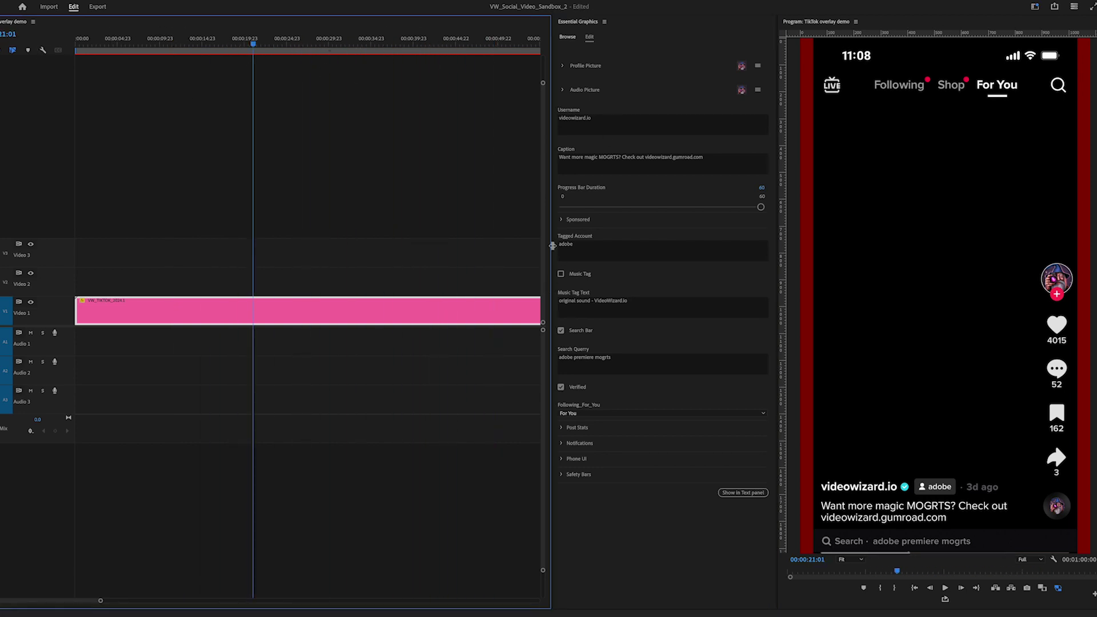
Expand the Sponsored group in Essential Graphics.
left_click(561, 220)
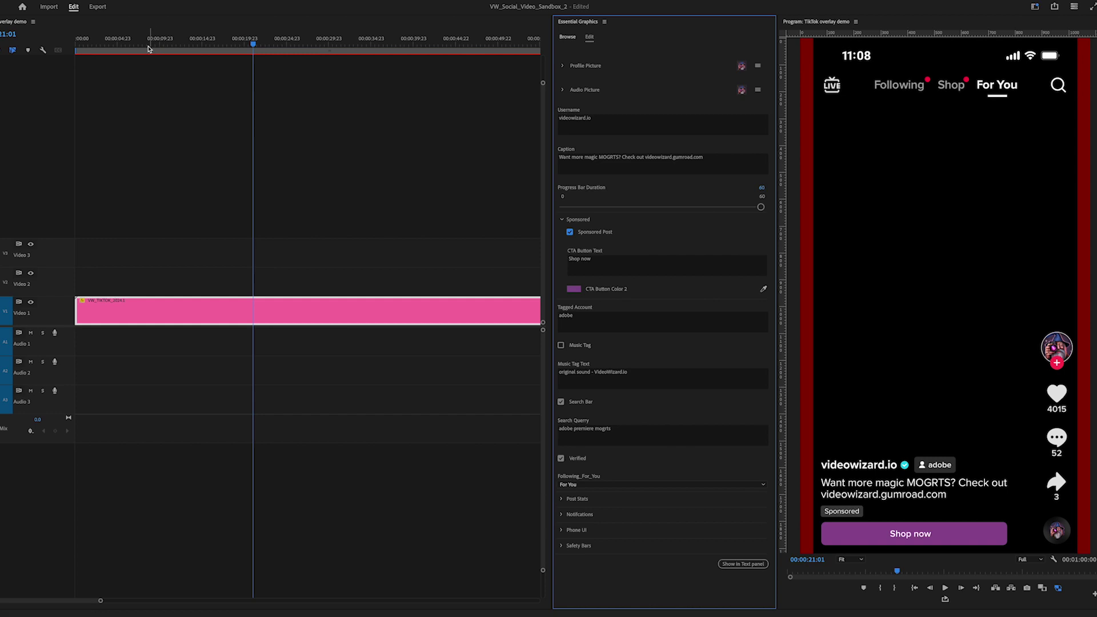